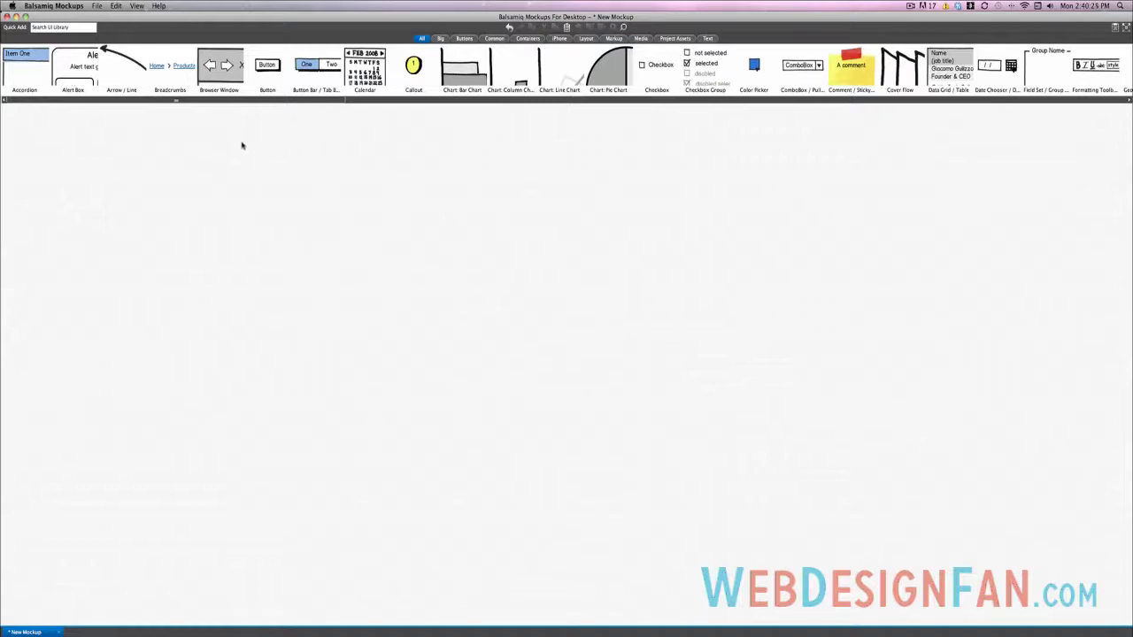
Step: Browse the iPhone, Layout, Markup, Media and Text component groups, then show All components again
drag(241, 144, 956, 472)
drag(172, 101, 303, 102)
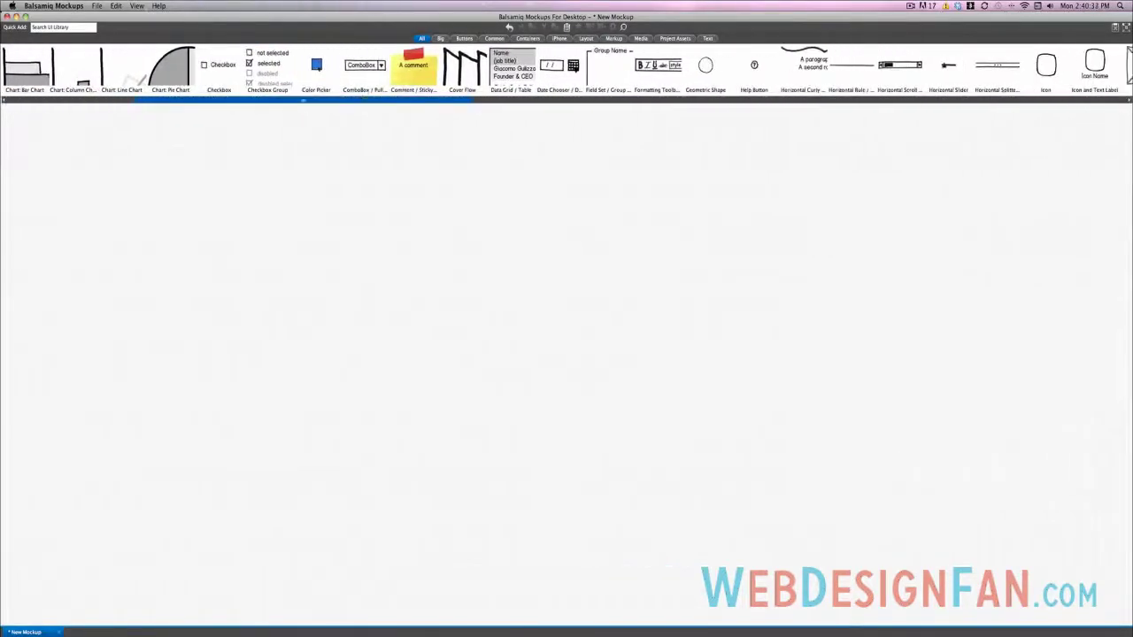
click(558, 39)
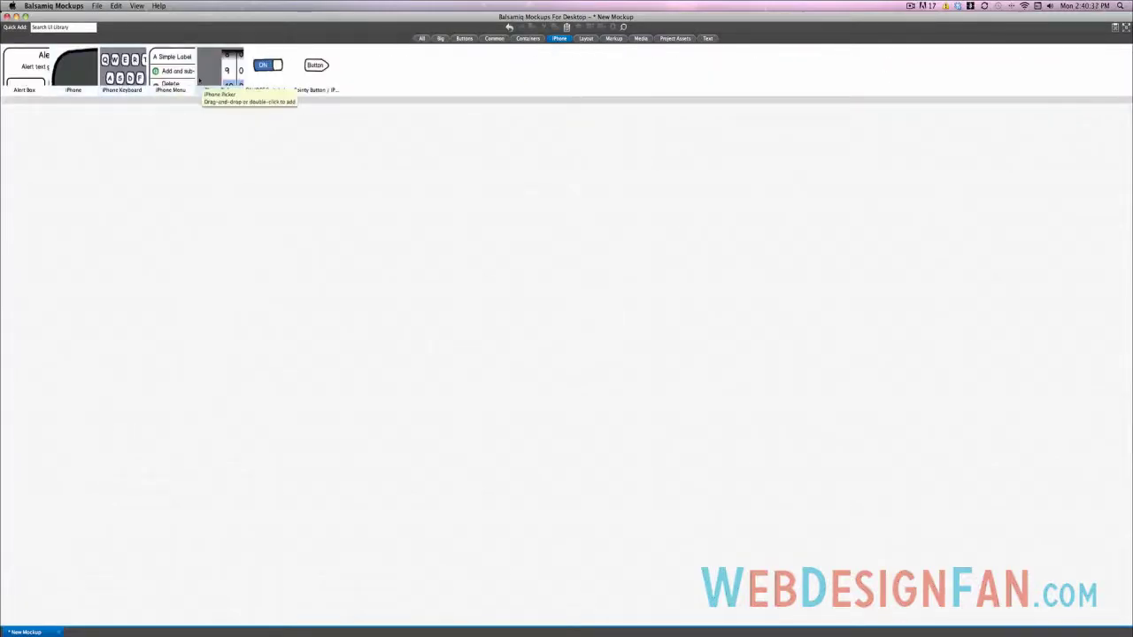
click(586, 39)
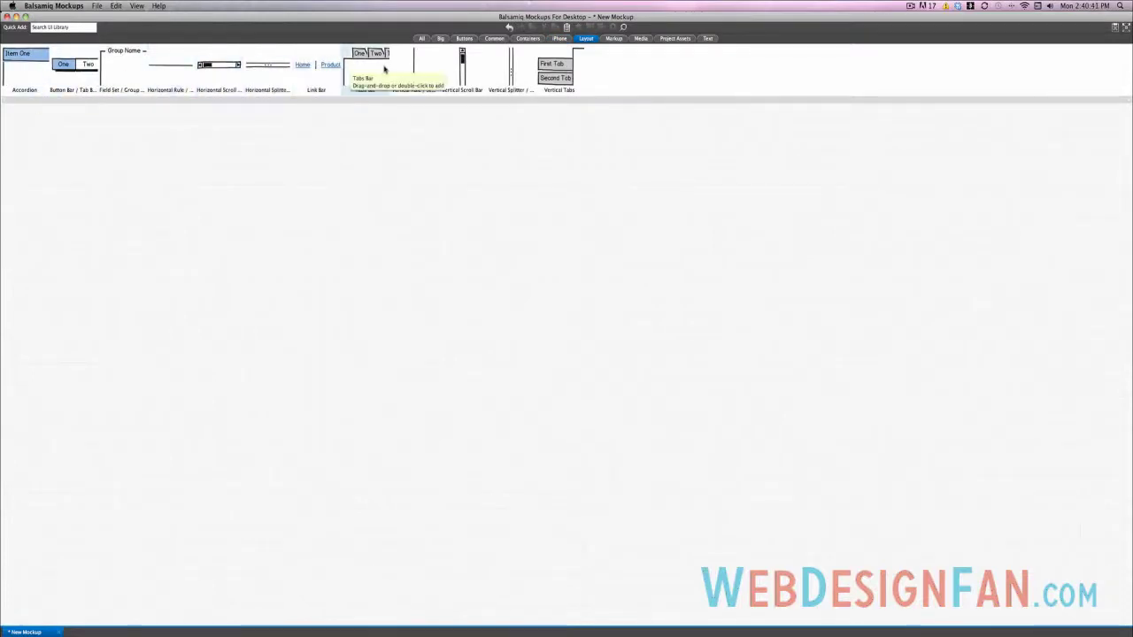
click(614, 39)
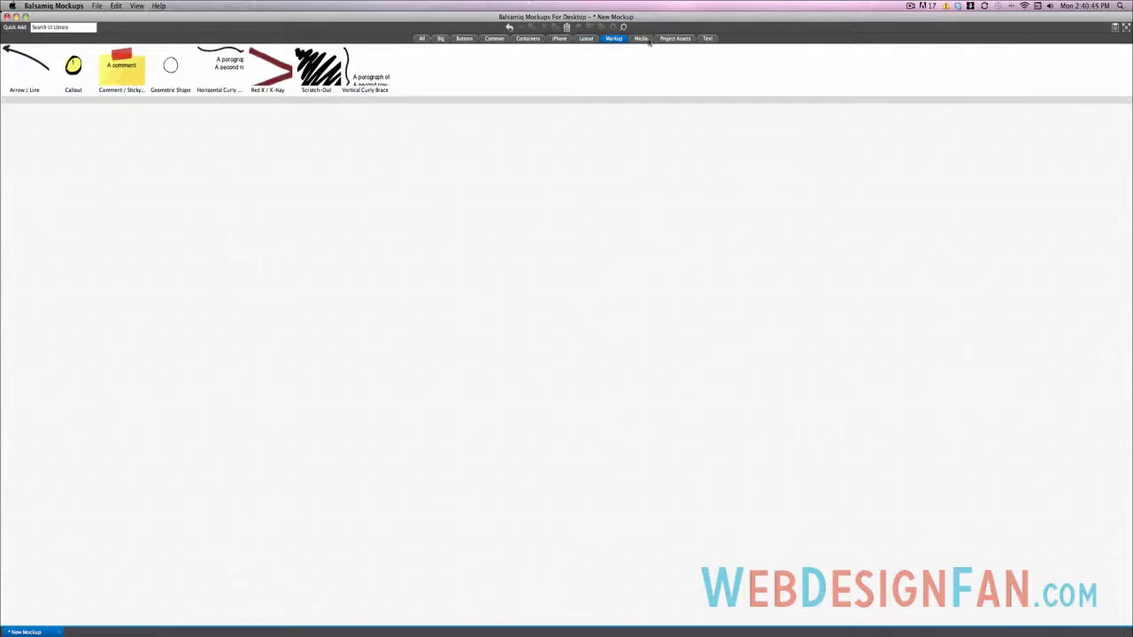
click(642, 39)
click(708, 39)
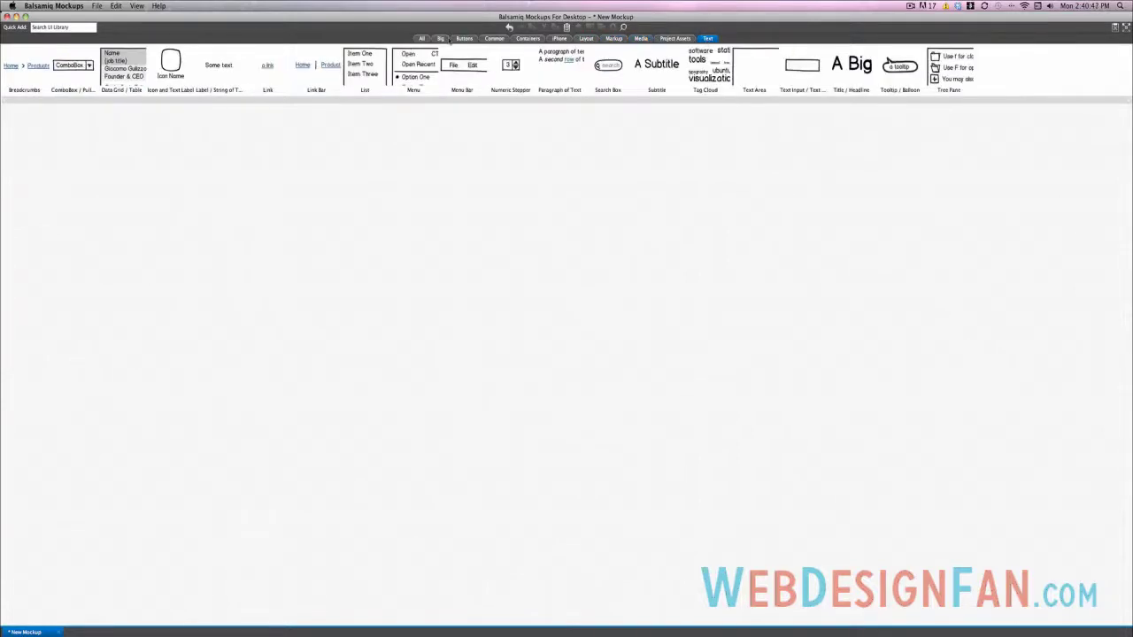
click(422, 39)
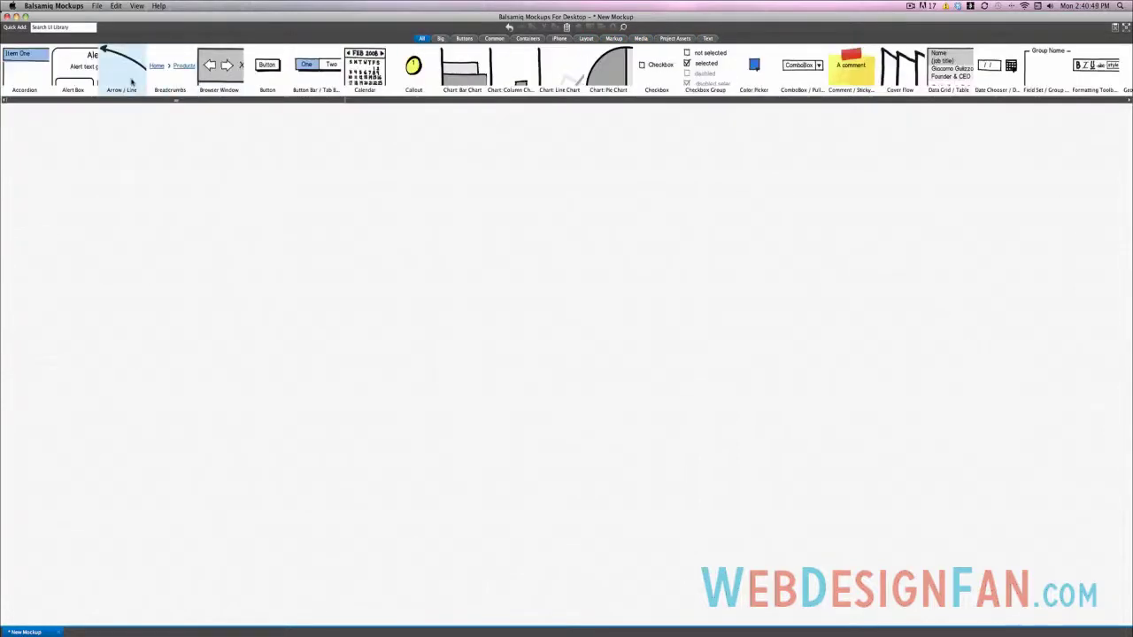
Step: Quick-add an iPhone by searching 'iphone' and place it near the canvas centre
click(69, 27)
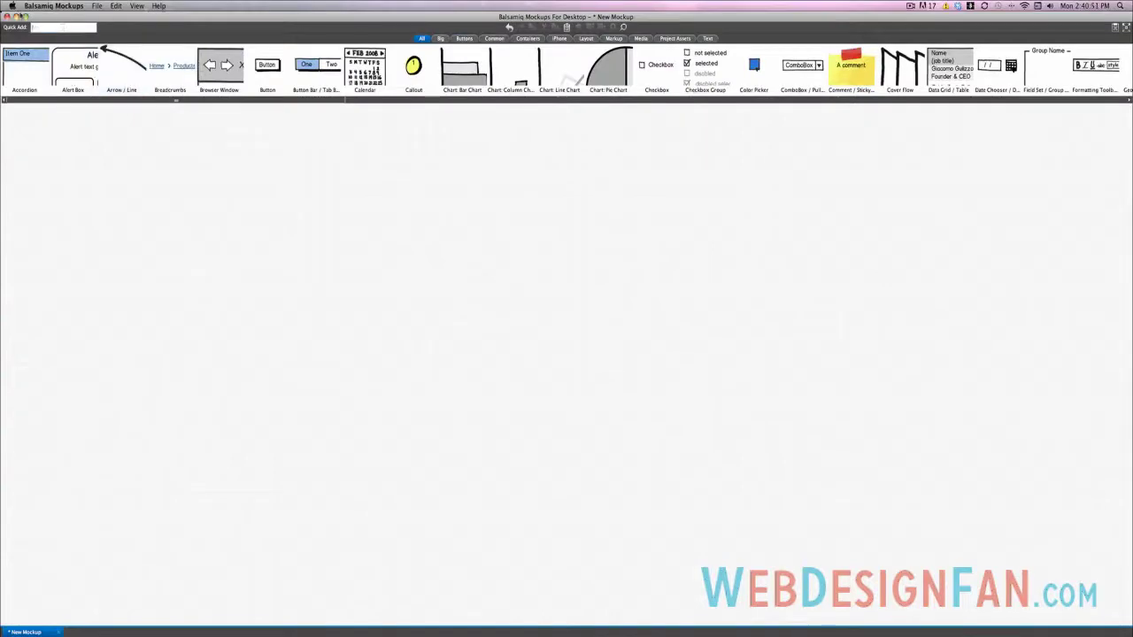
drag(121, 100, 161, 101)
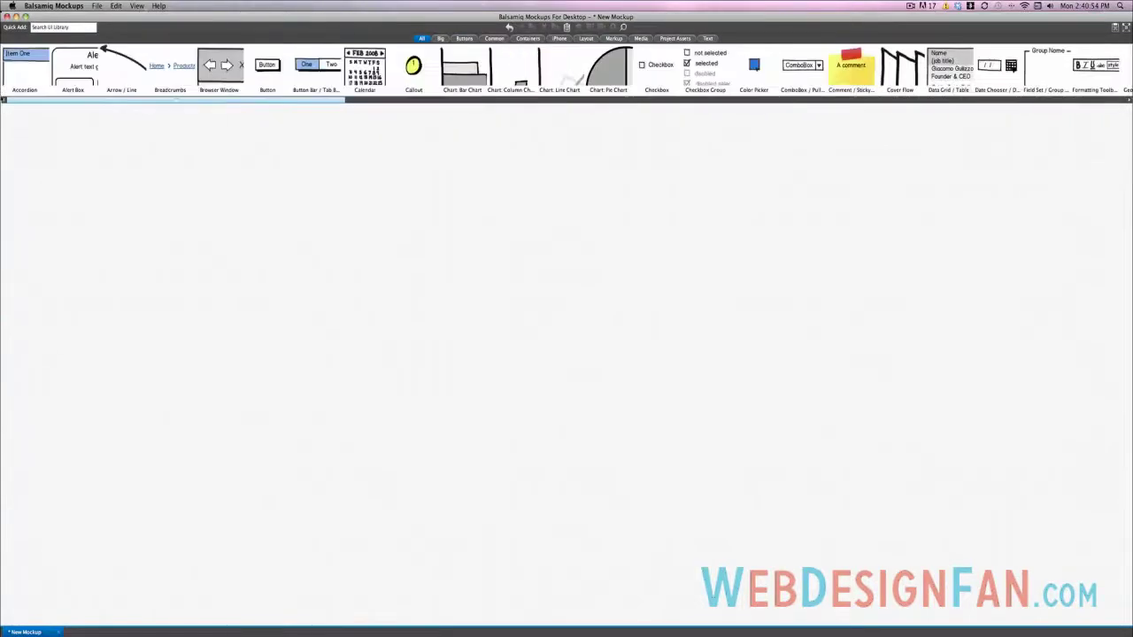
click(64, 28)
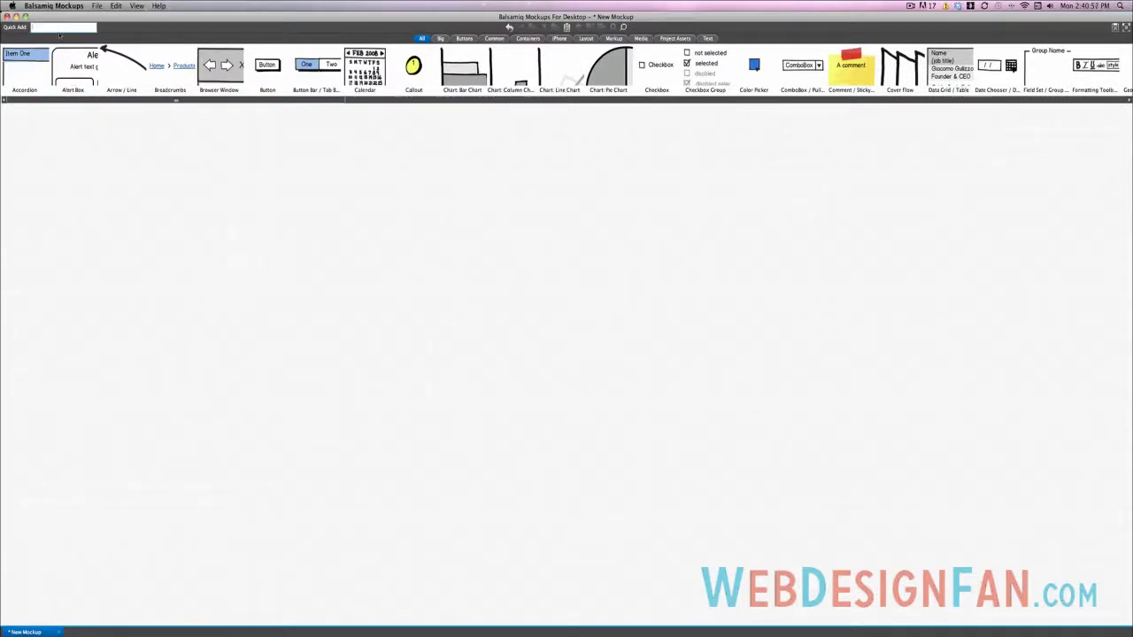
text(iphone)
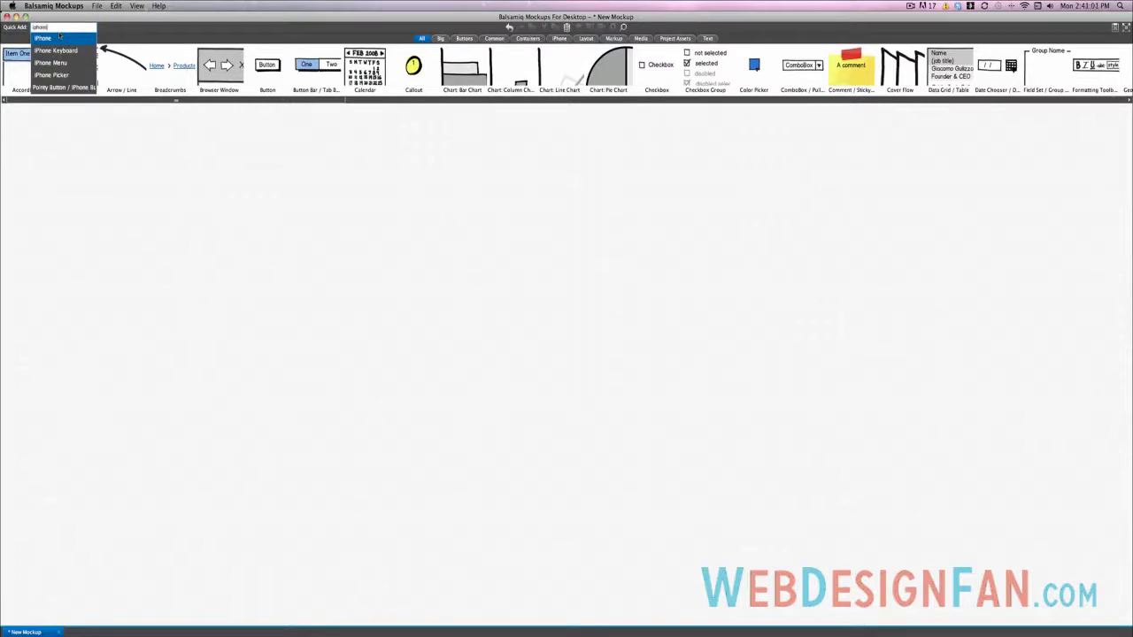
click(60, 36)
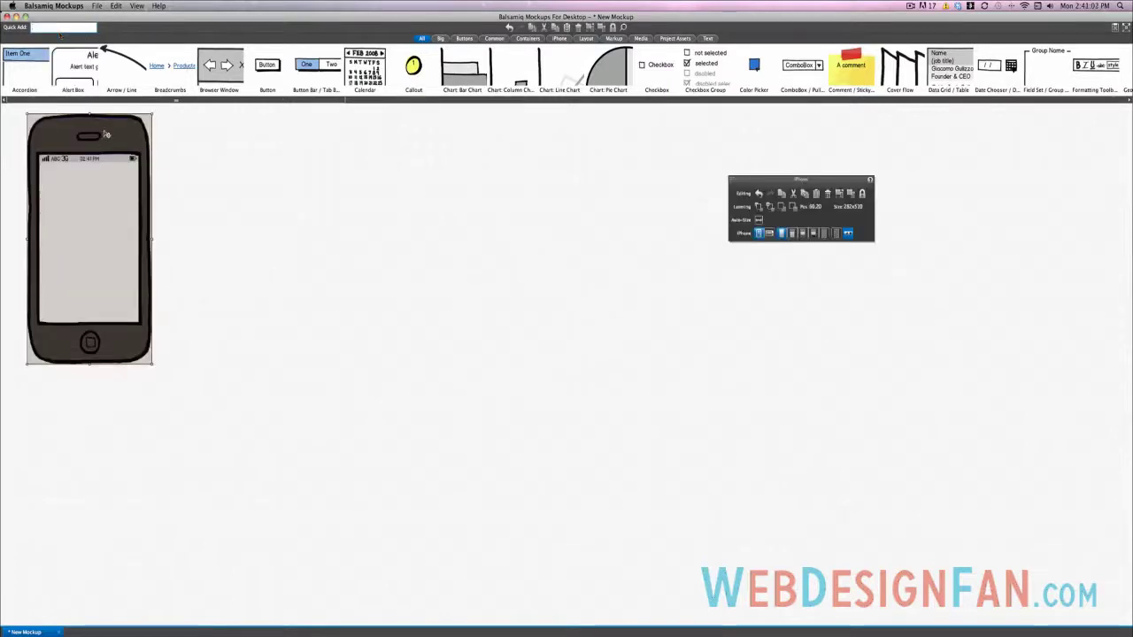
drag(106, 134, 642, 213)
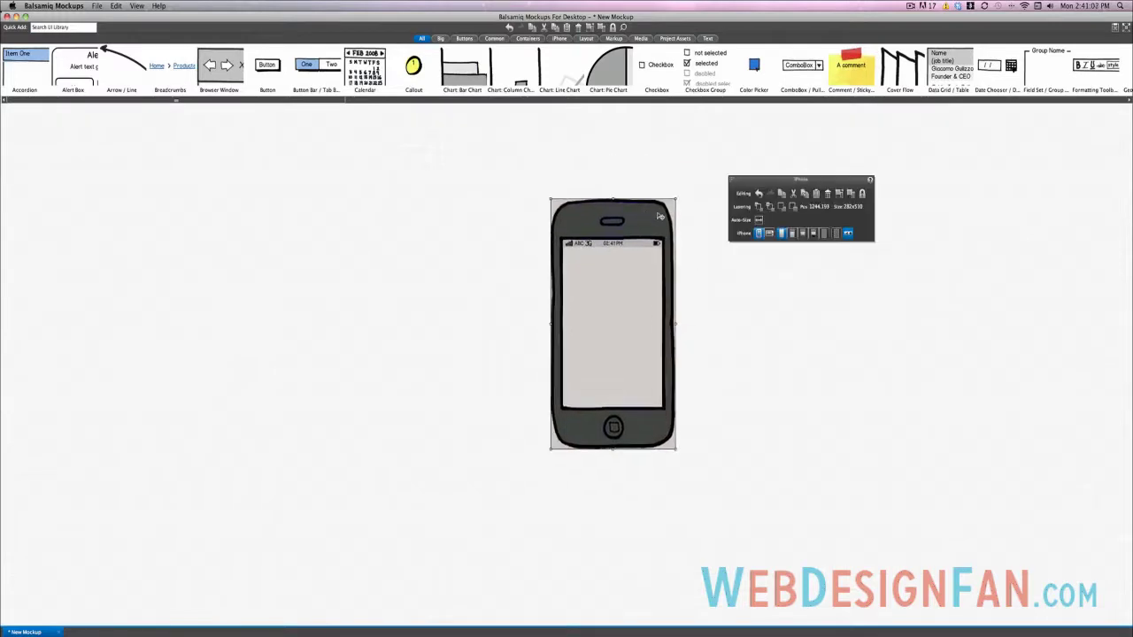
click(708, 224)
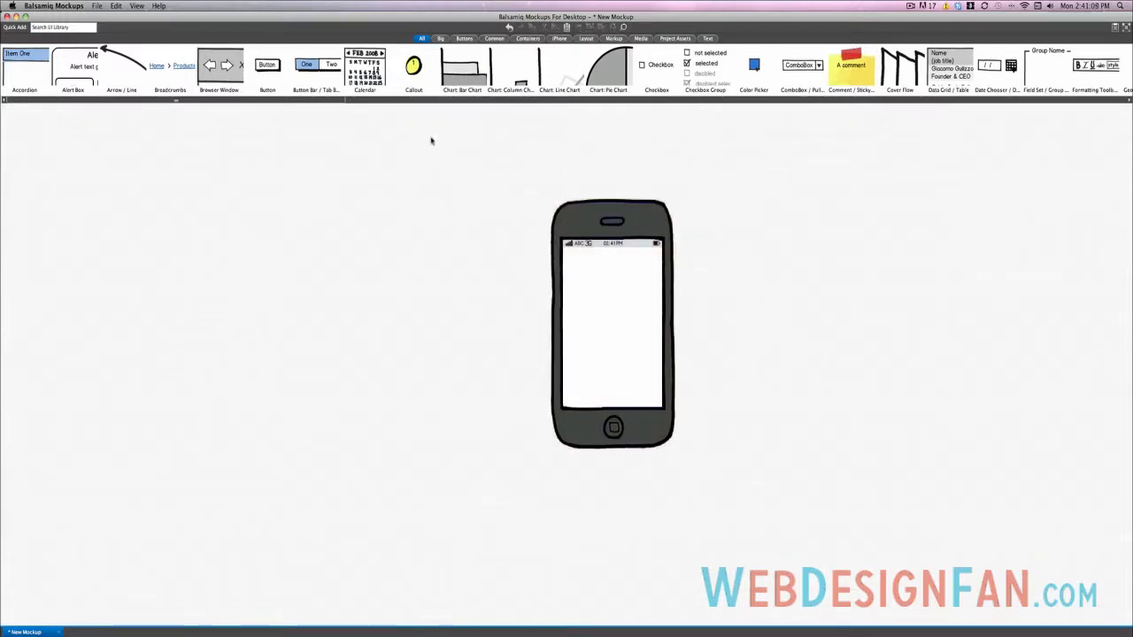
Step: Drag an iPhone Keyboard from the iPhone library onto the lower half of the phone's screen
click(558, 39)
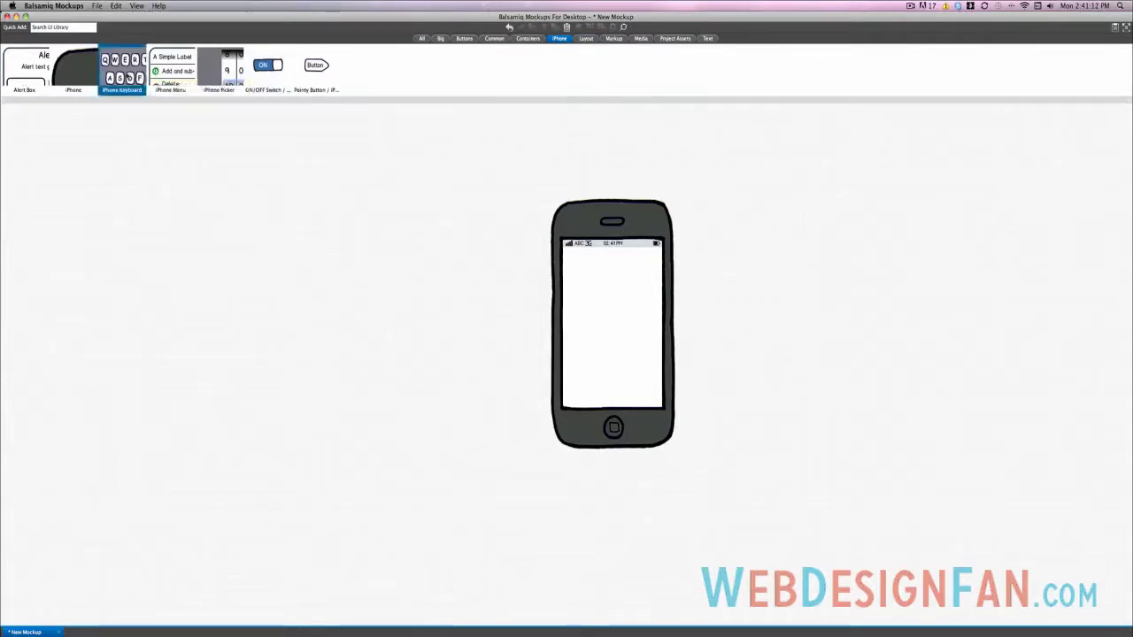
drag(124, 78, 567, 331)
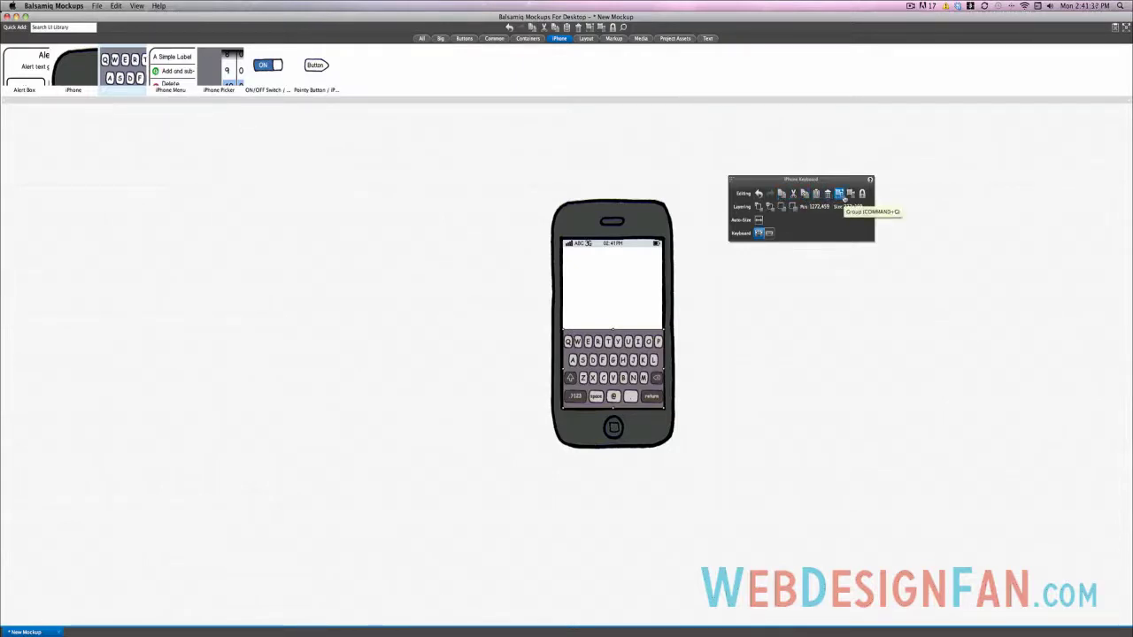
click(855, 266)
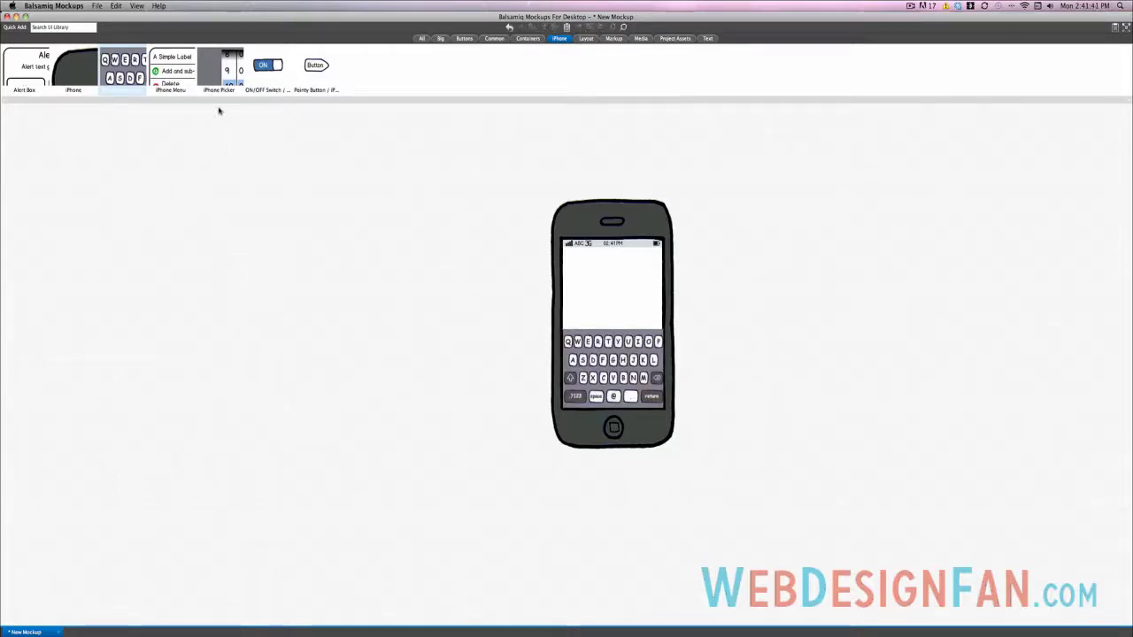
Step: Place an alert box on the iPhone screen, clear its placeholder text and nudge it down
mouse_move(36, 82)
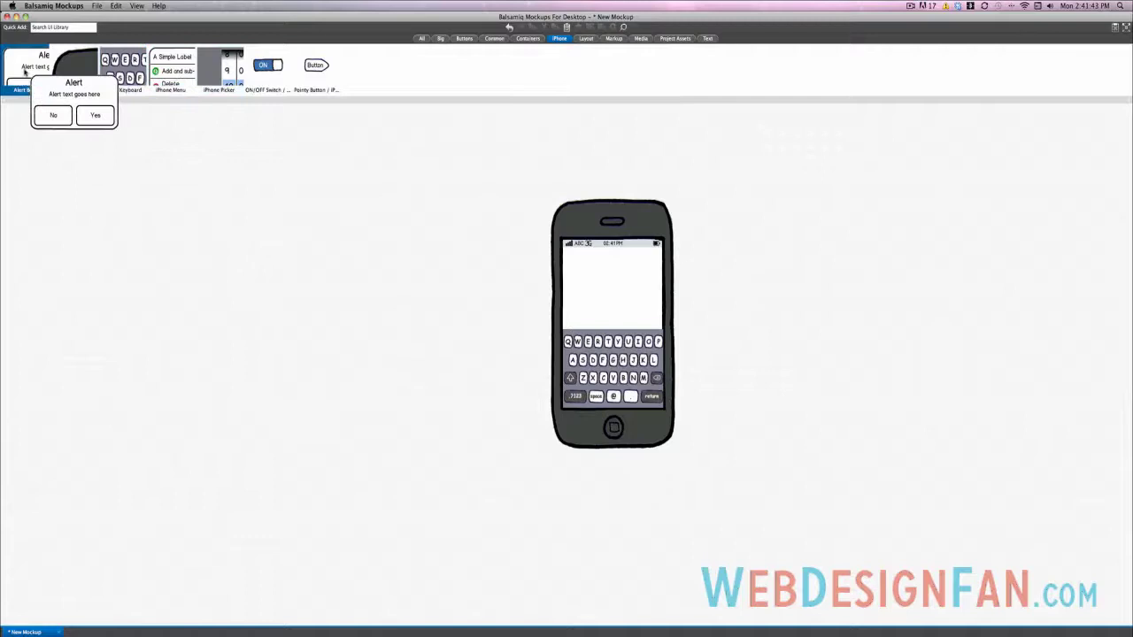
drag(35, 81, 615, 289)
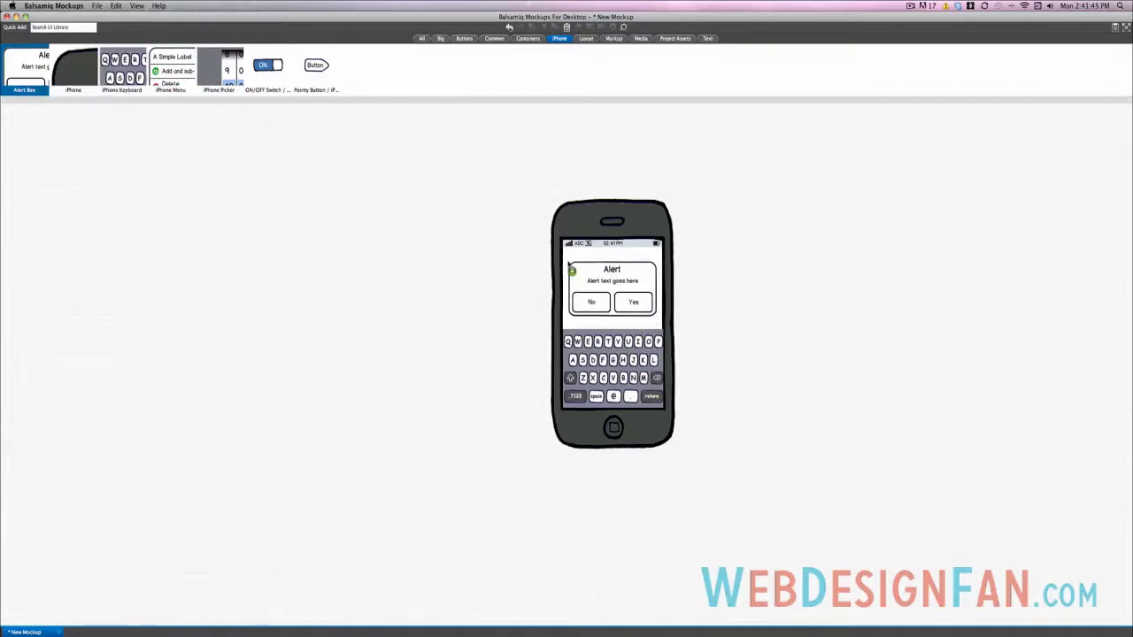
double_click(615, 288)
key(BackSpace)
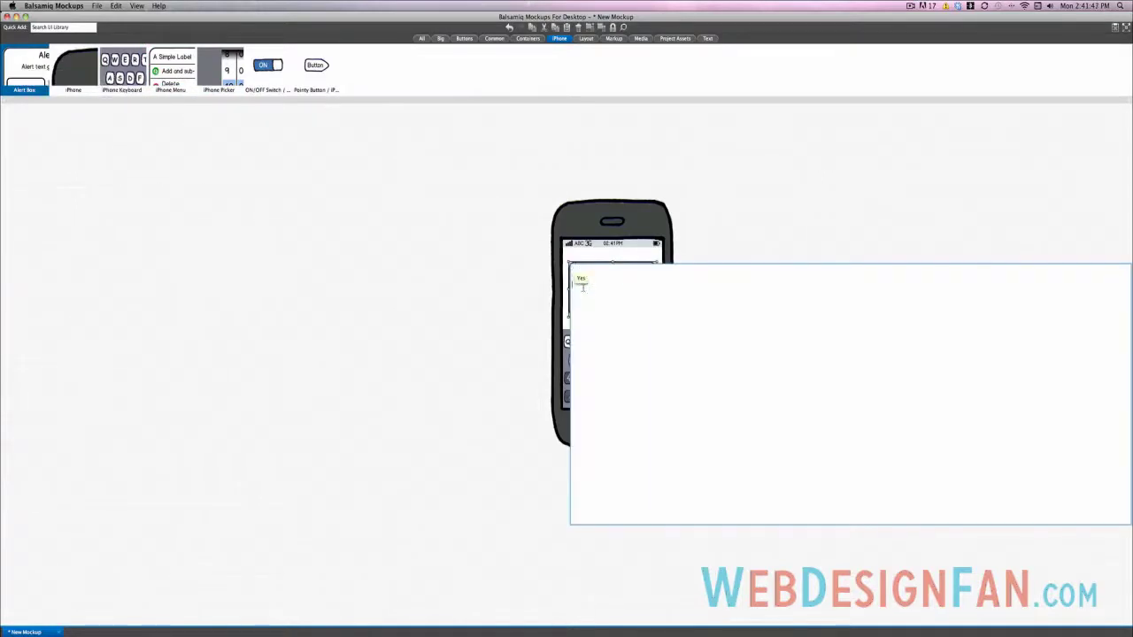
click(474, 304)
click(474, 304)
click(628, 273)
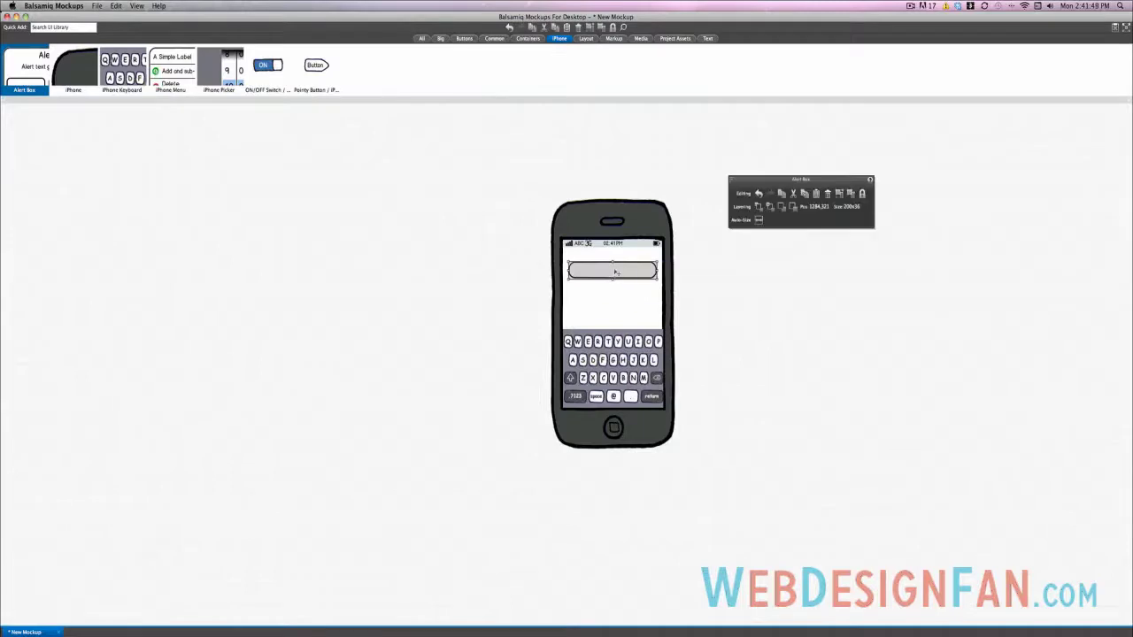
drag(615, 273, 616, 286)
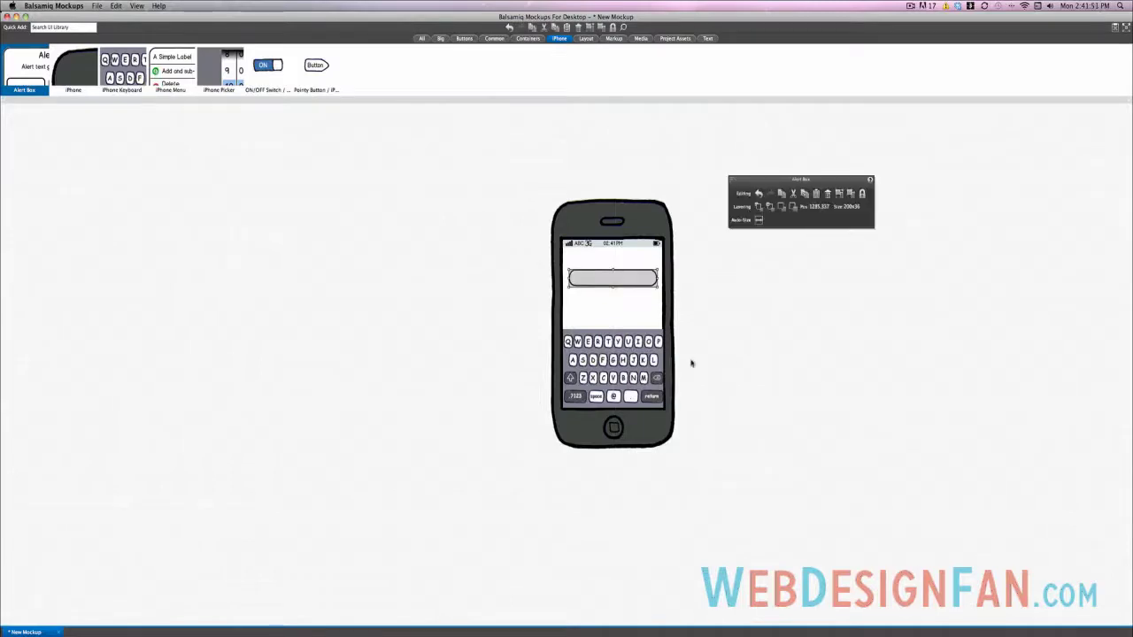
Step: Group the alert box with the keyboard, delete the group, and drag in a fresh keyboard
shift+click(614, 357)
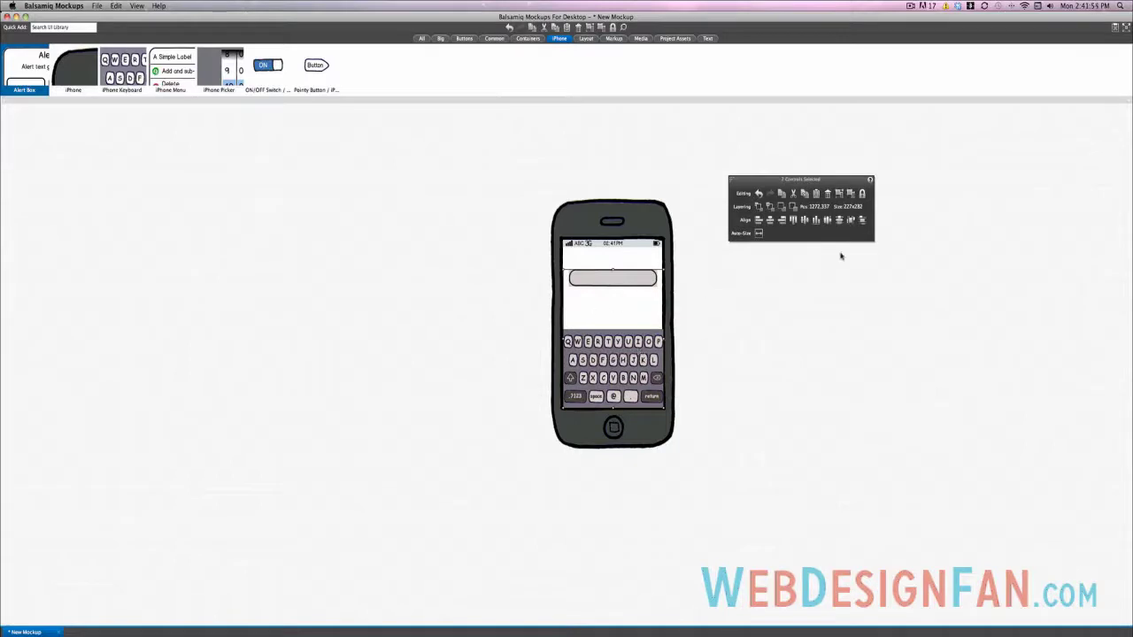
click(839, 194)
mouse_move(617, 346)
mouse_down()
mouse_move(758, 349)
mouse_move(410, 351)
mouse_move(749, 351)
mouse_move(418, 348)
mouse_move(633, 348)
mouse_up()
key(Delete)
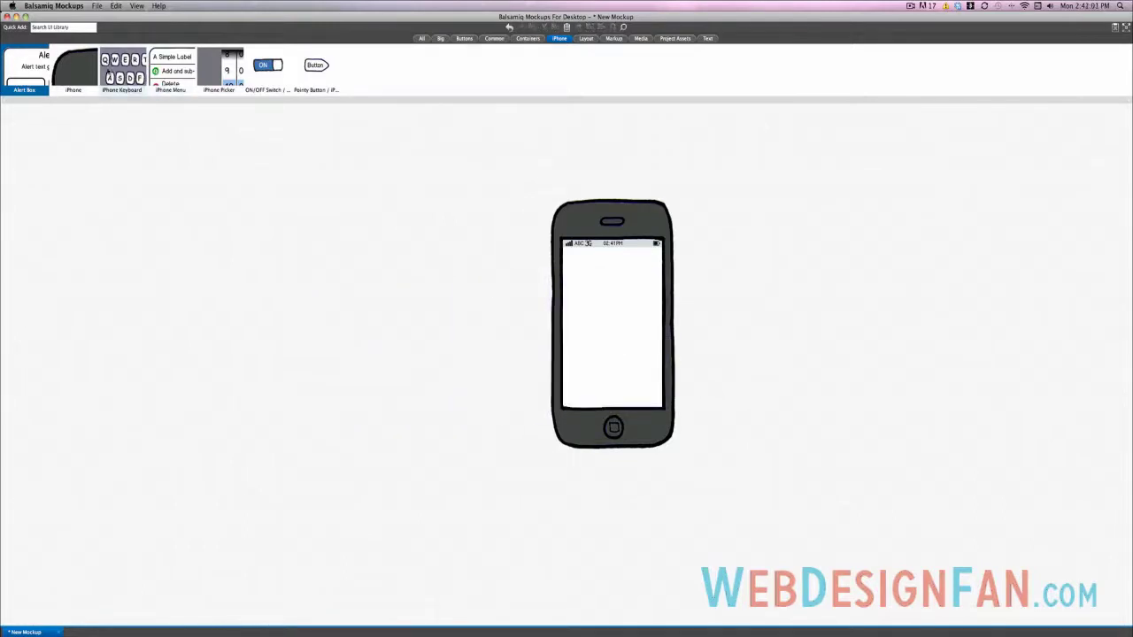
drag(108, 73, 567, 341)
Step: Rotate the iPhone to landscape, move it up-left, and try the screen background options
click(475, 216)
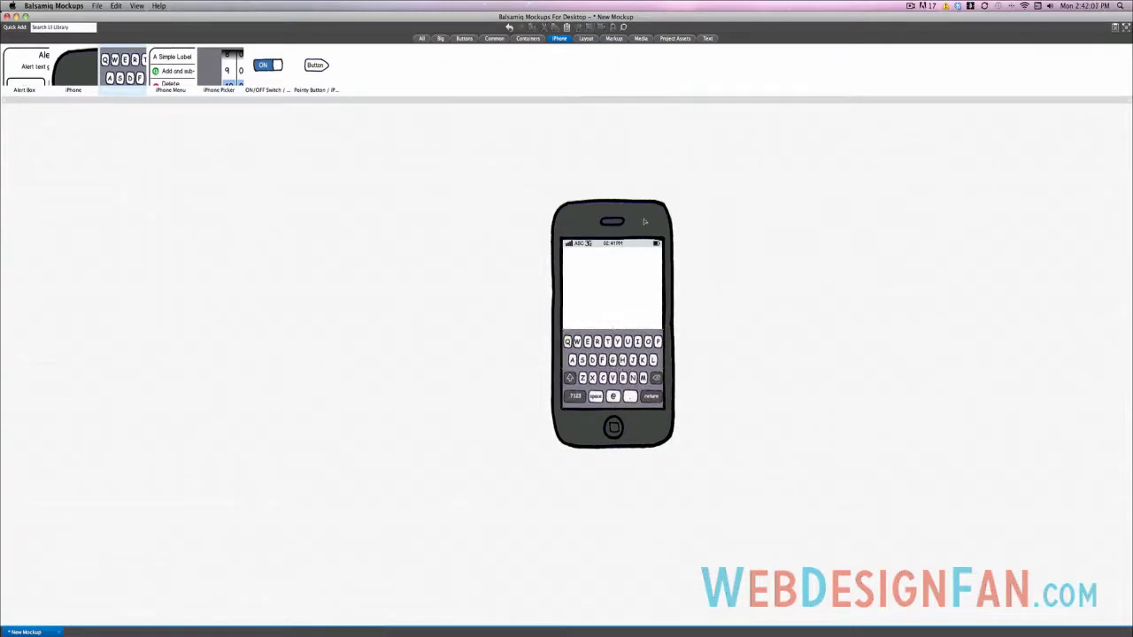
click(644, 223)
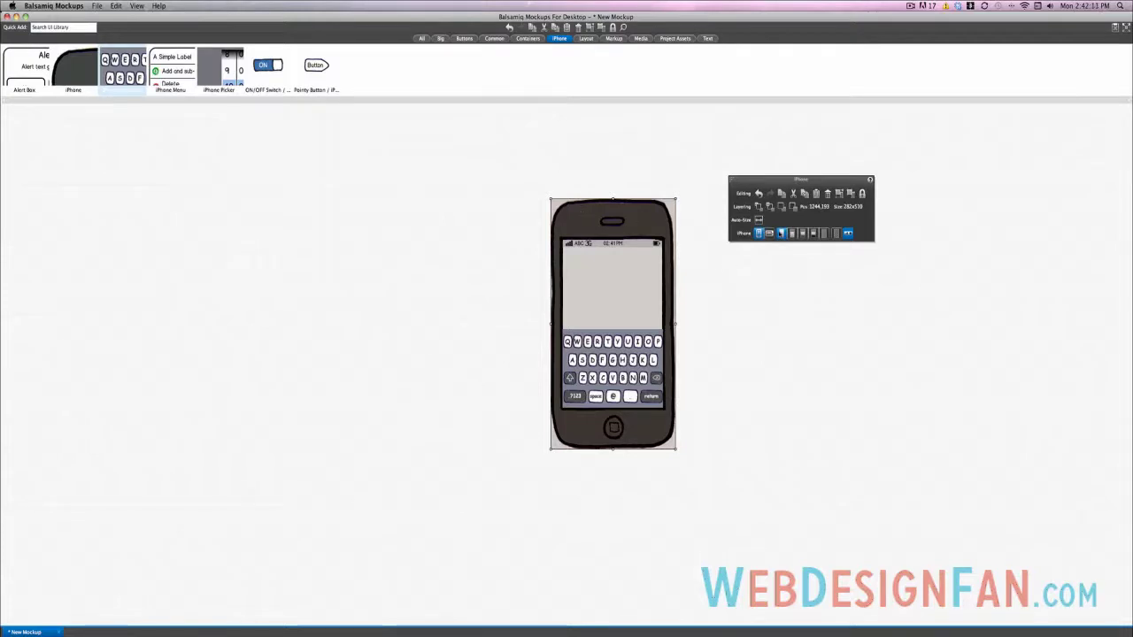
click(769, 234)
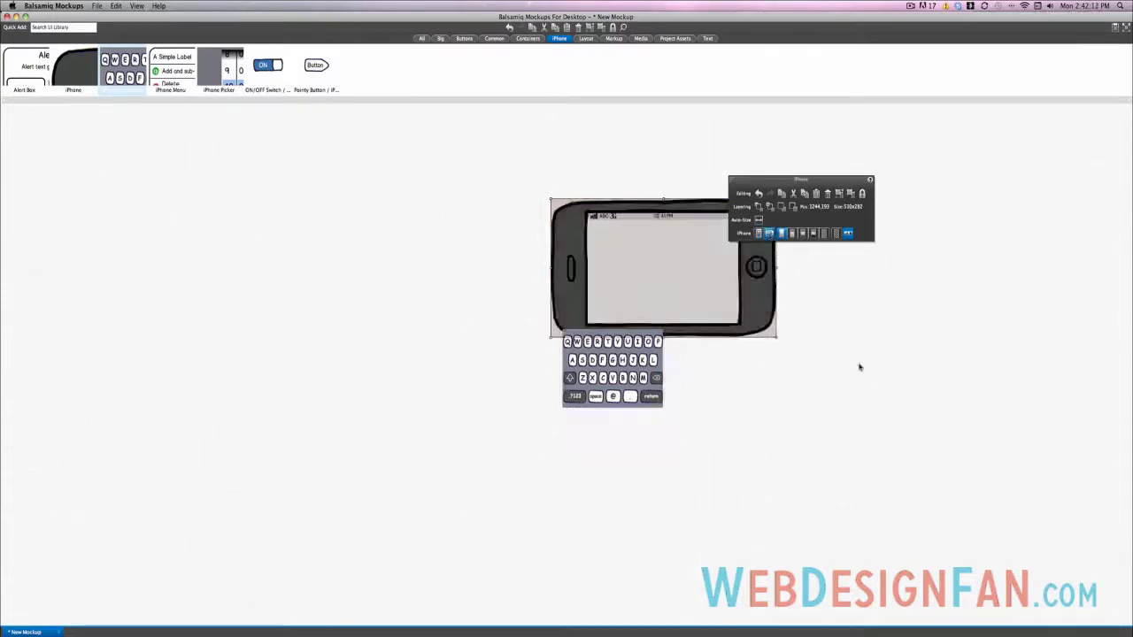
click(859, 366)
drag(717, 209, 664, 186)
click(748, 366)
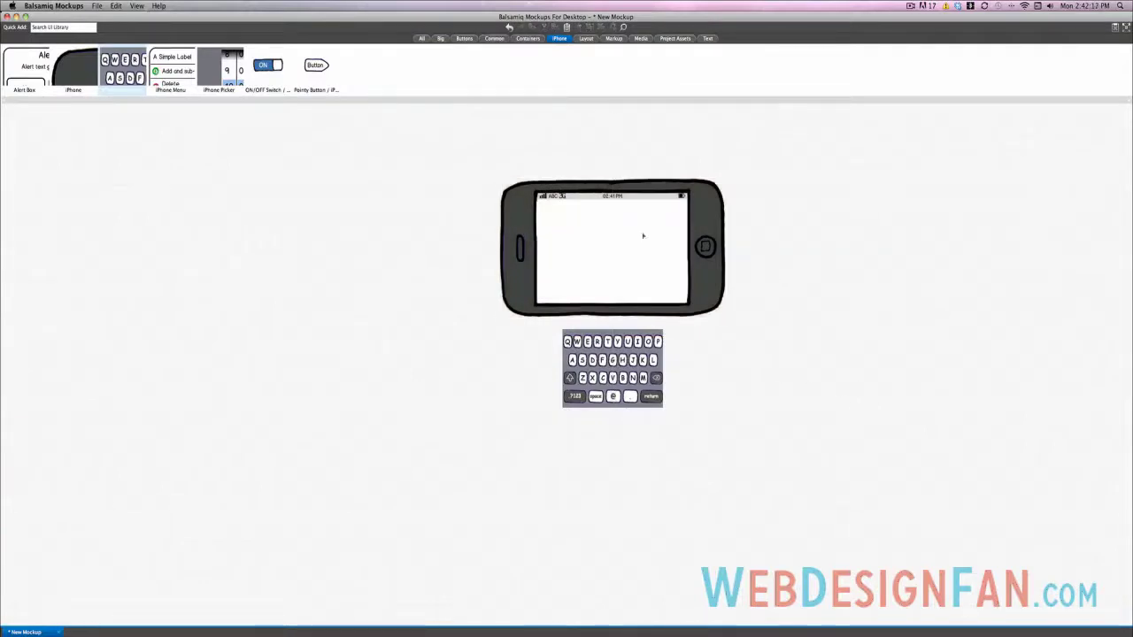
click(642, 236)
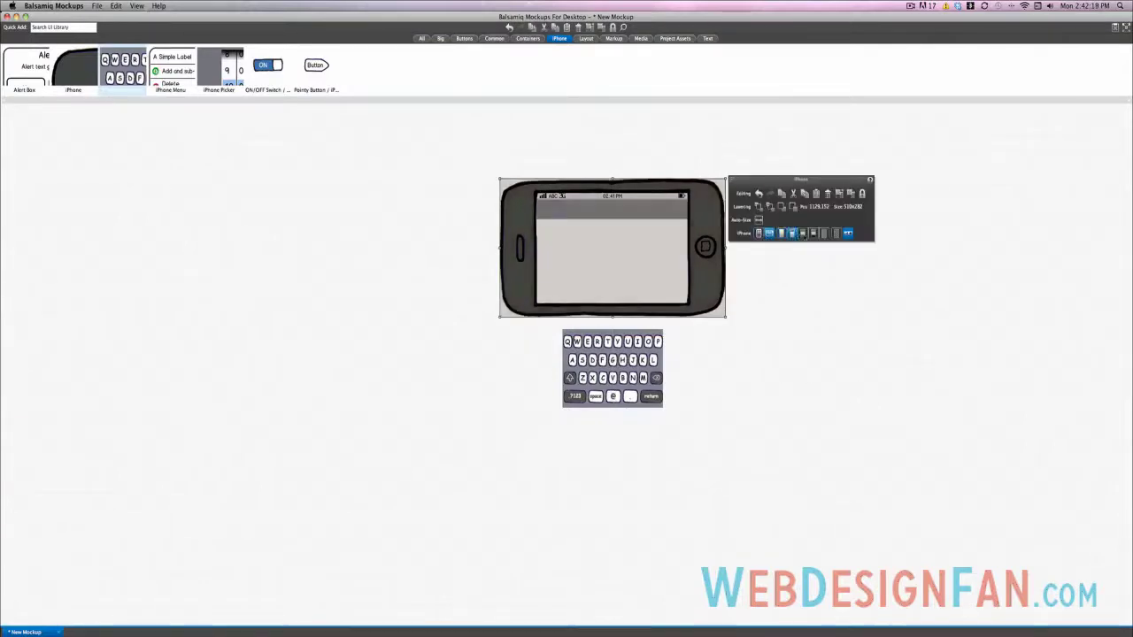
click(824, 233)
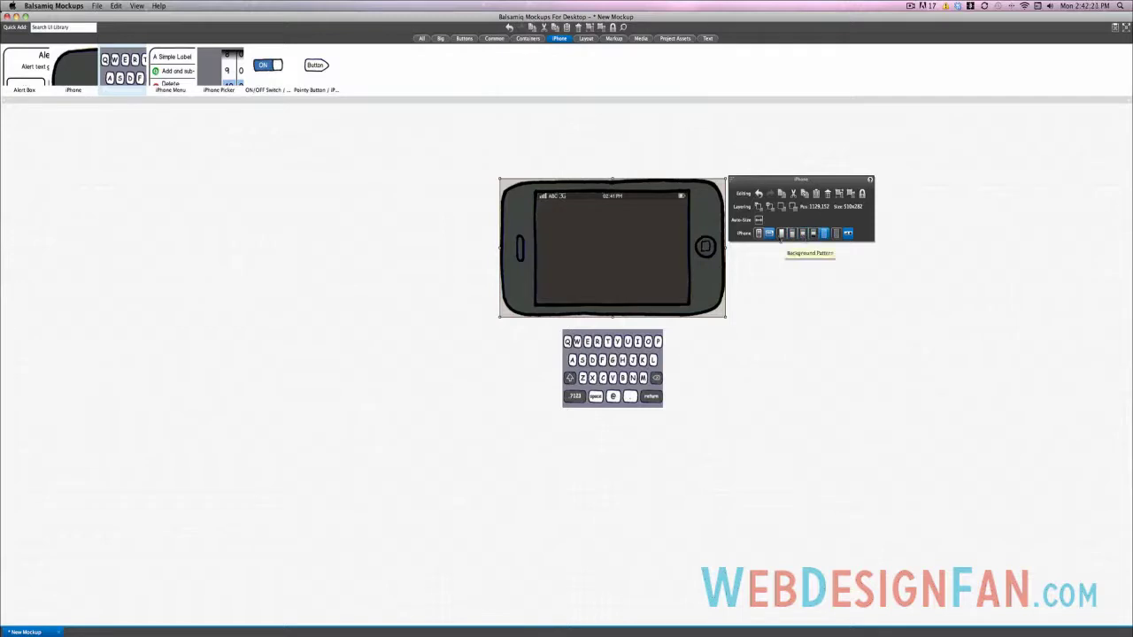
click(782, 236)
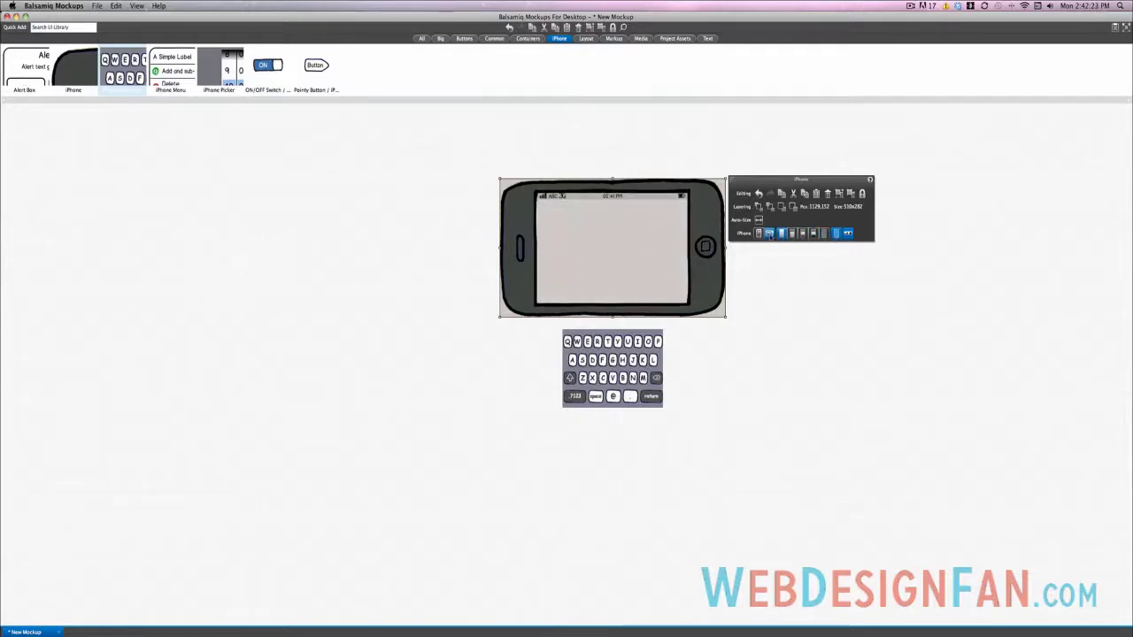
click(846, 234)
Step: Move the keyboard onto the landscape screen, switch it to Wide style, and align it at the bottom
click(624, 359)
drag(628, 359, 617, 232)
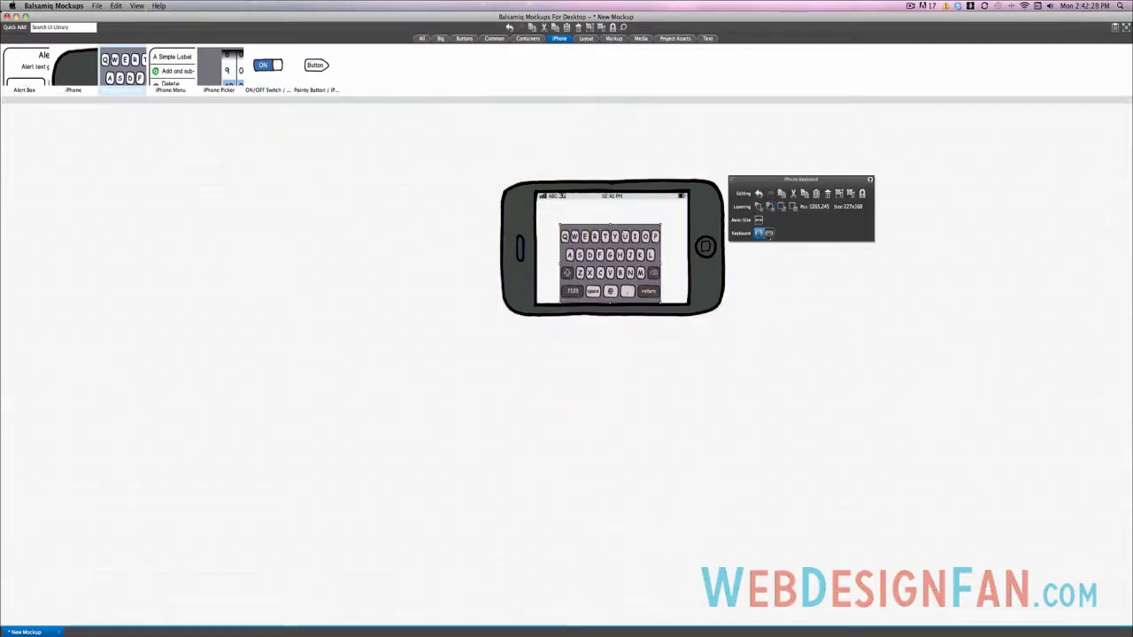
click(769, 235)
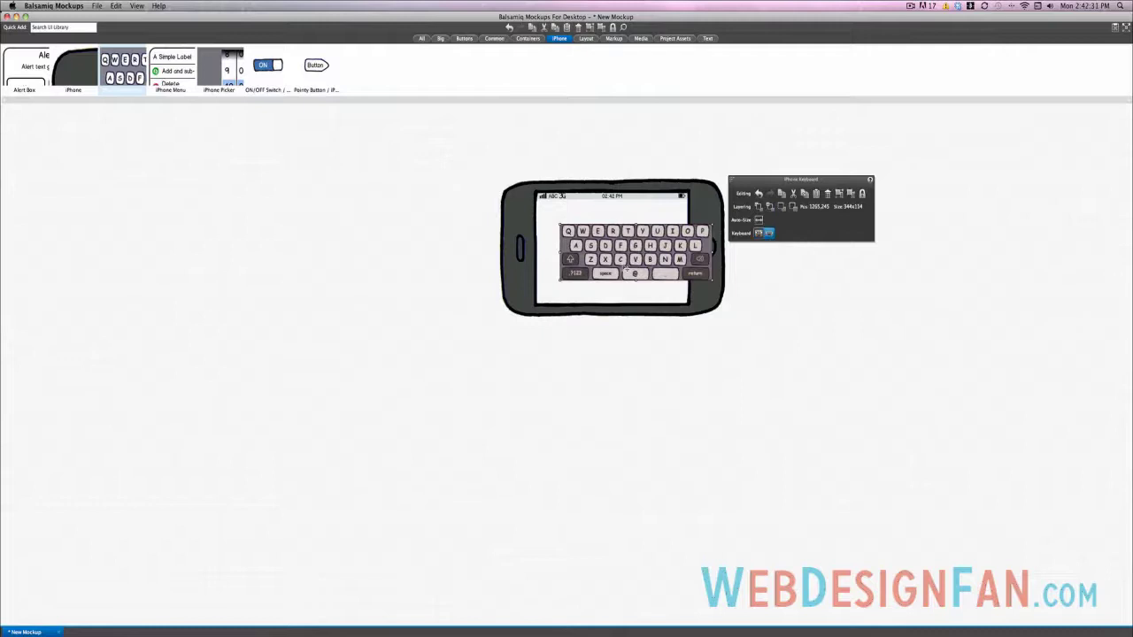
drag(624, 265, 624, 283)
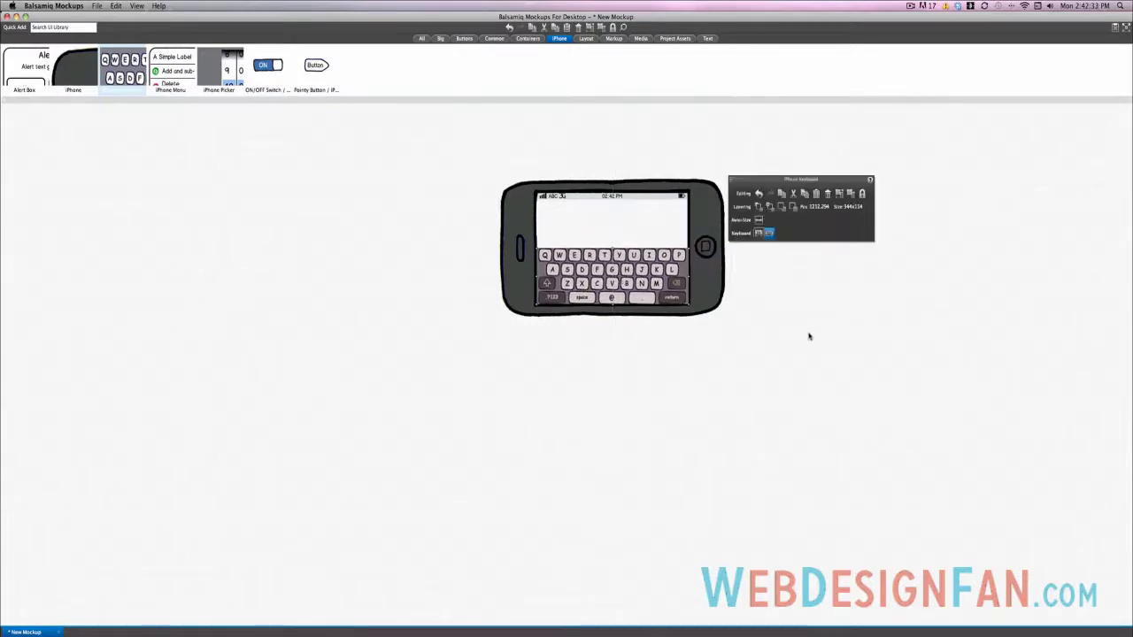
click(781, 343)
drag(462, 172, 805, 346)
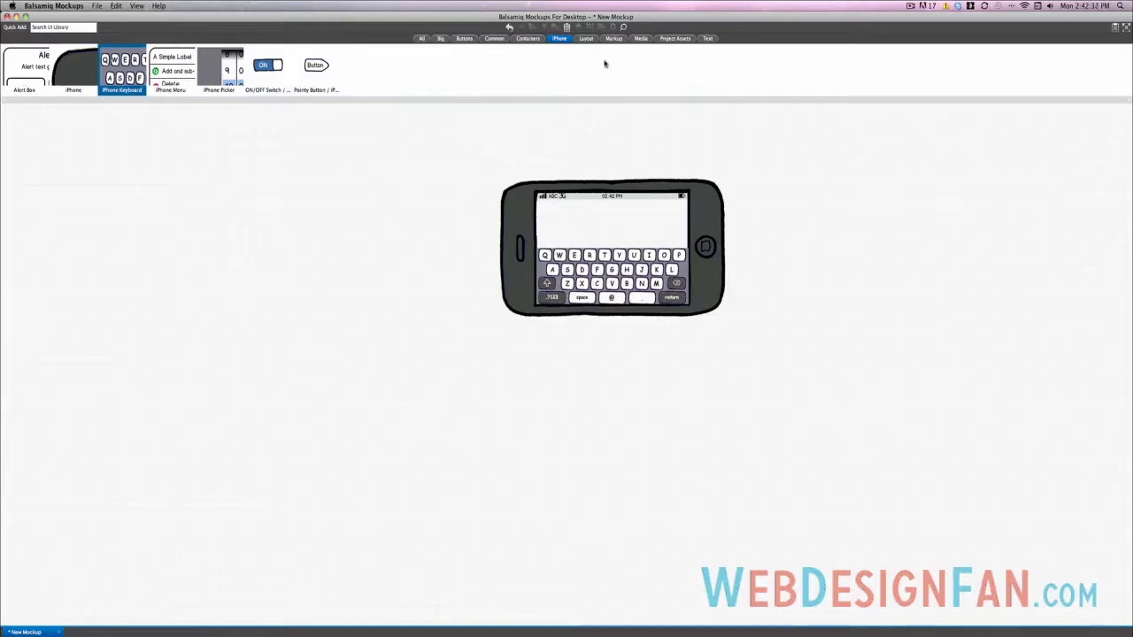
Step: Import the Web Design Fan Club image (wdfc_cta.jpg) and place it left of the iPhone
click(640, 38)
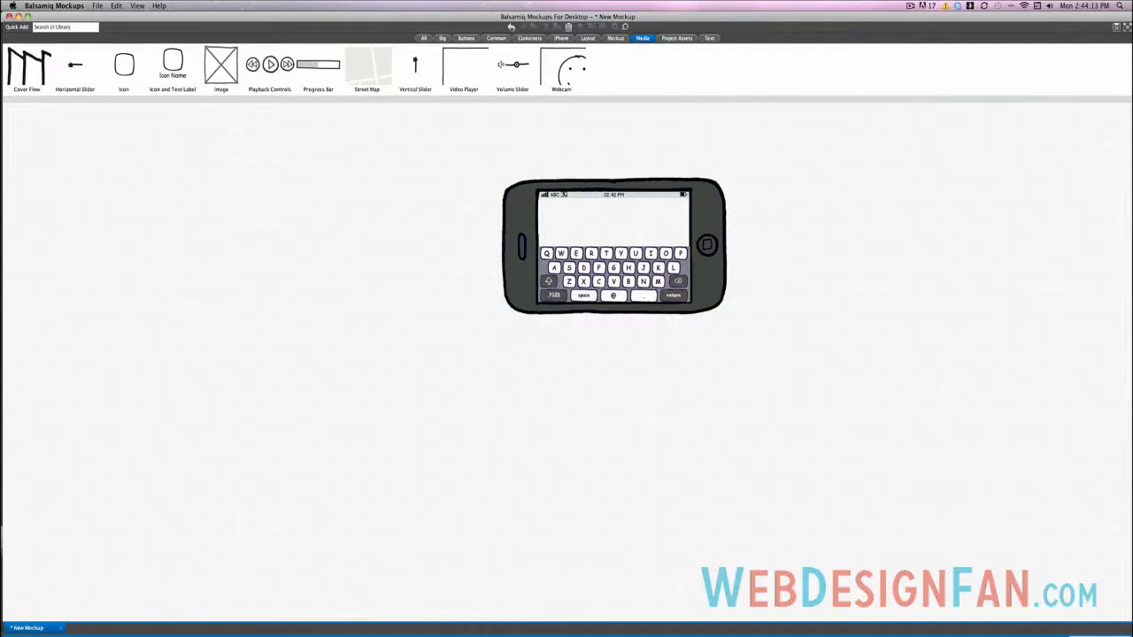
drag(1027, 627, 415, 230)
drag(26, 186, 401, 264)
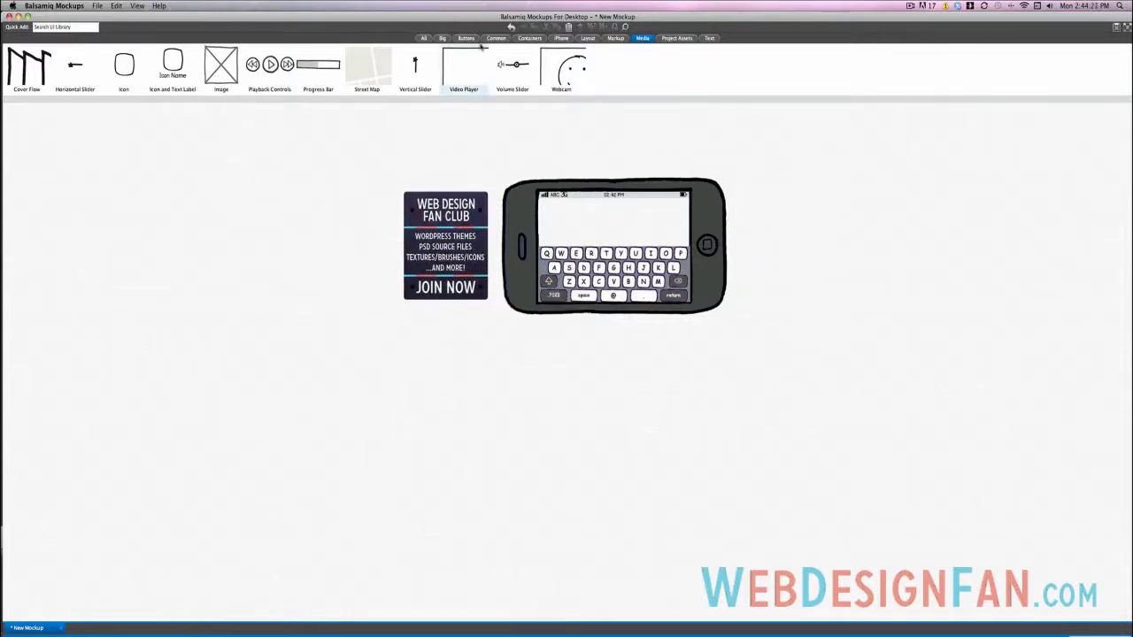
click(424, 39)
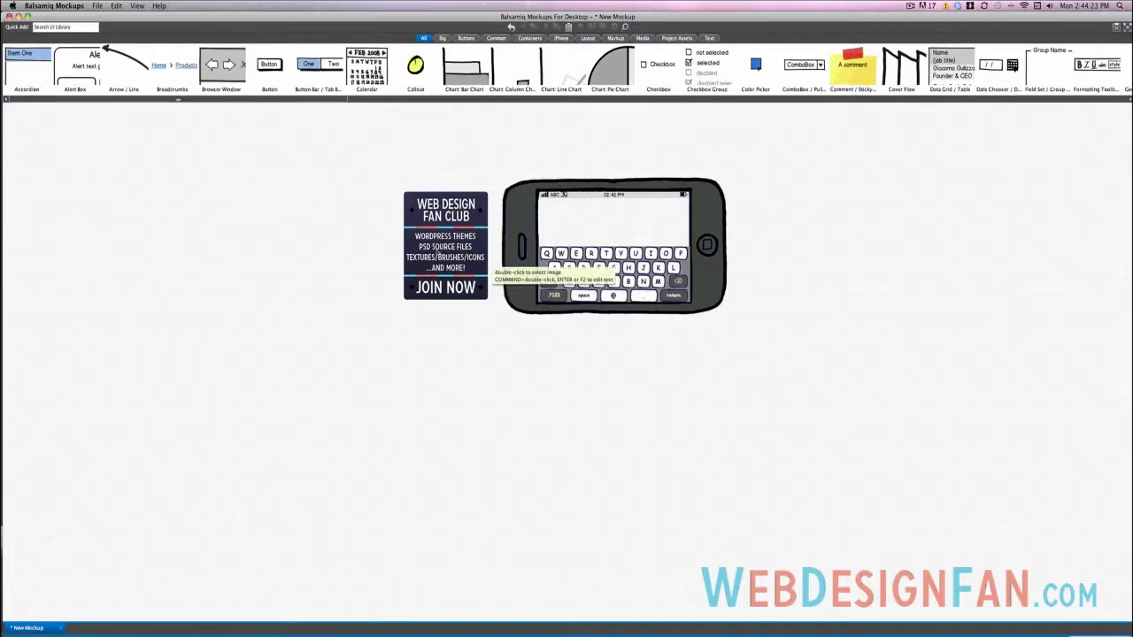
click(440, 255)
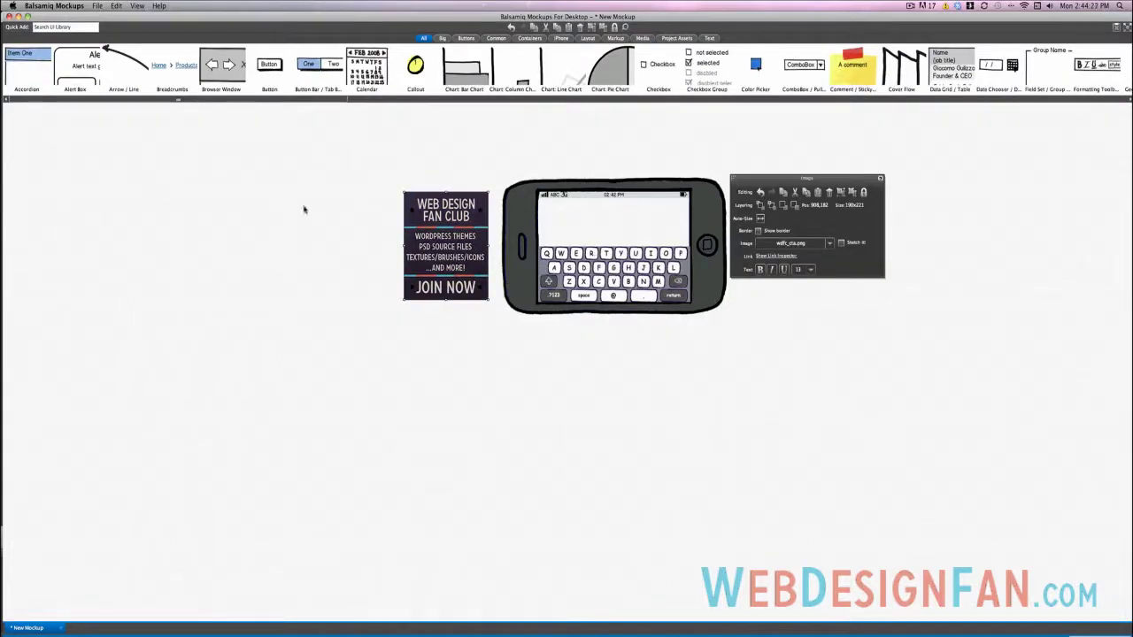
click(304, 210)
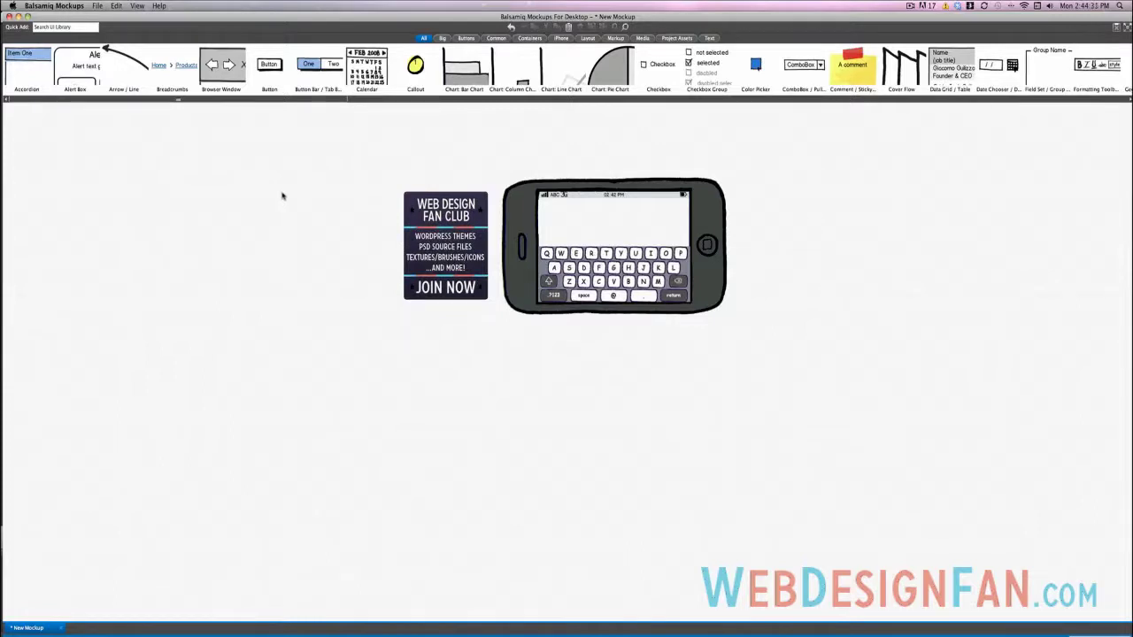
click(677, 38)
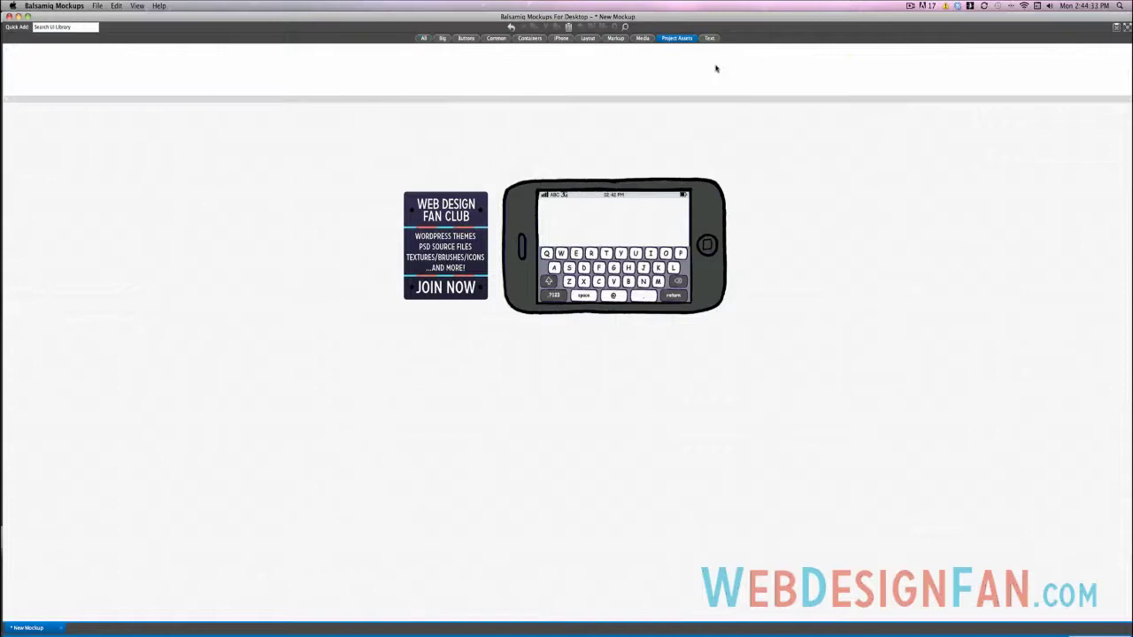
click(1123, 27)
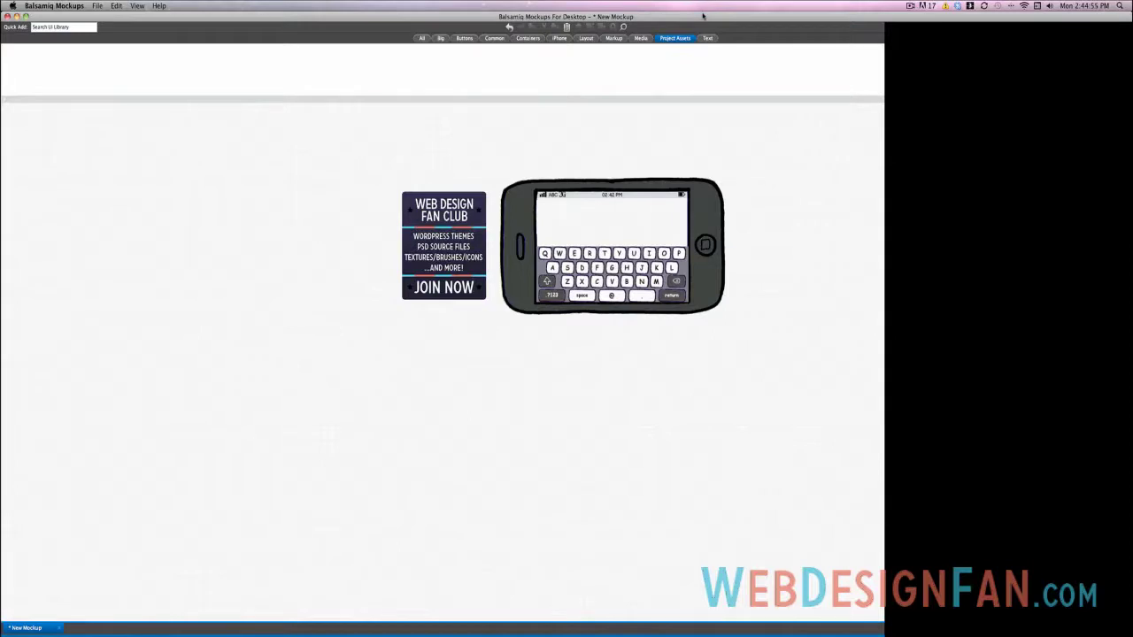
mouse_move(804, 11)
mouse_down()
mouse_move(842, 11)
mouse_move(791, 11)
mouse_up()
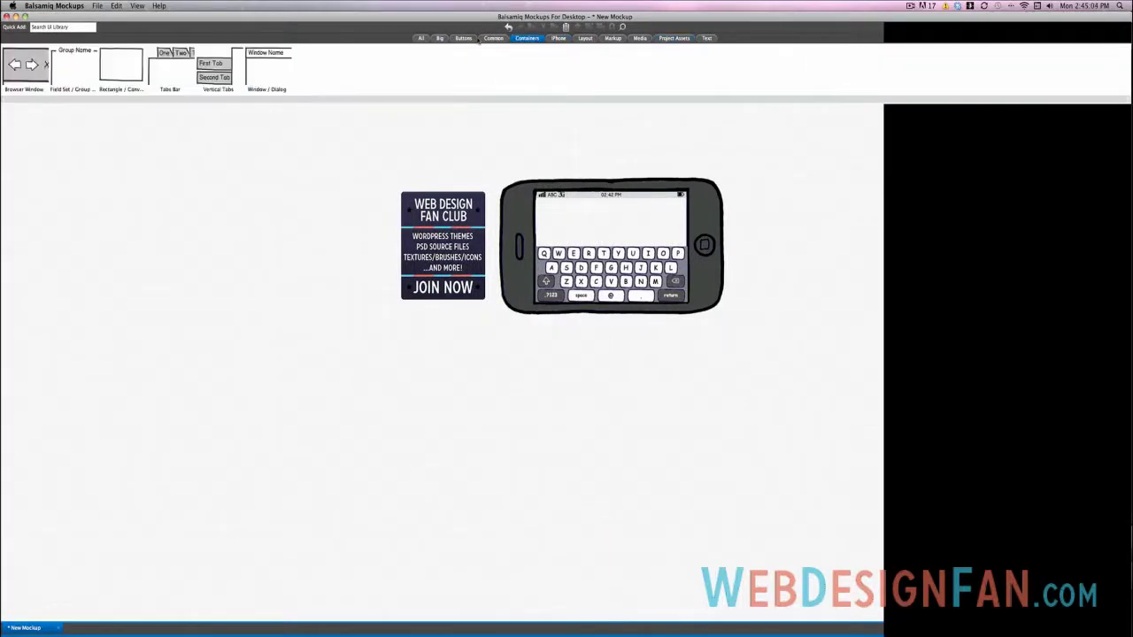
mouse_move(439, 46)
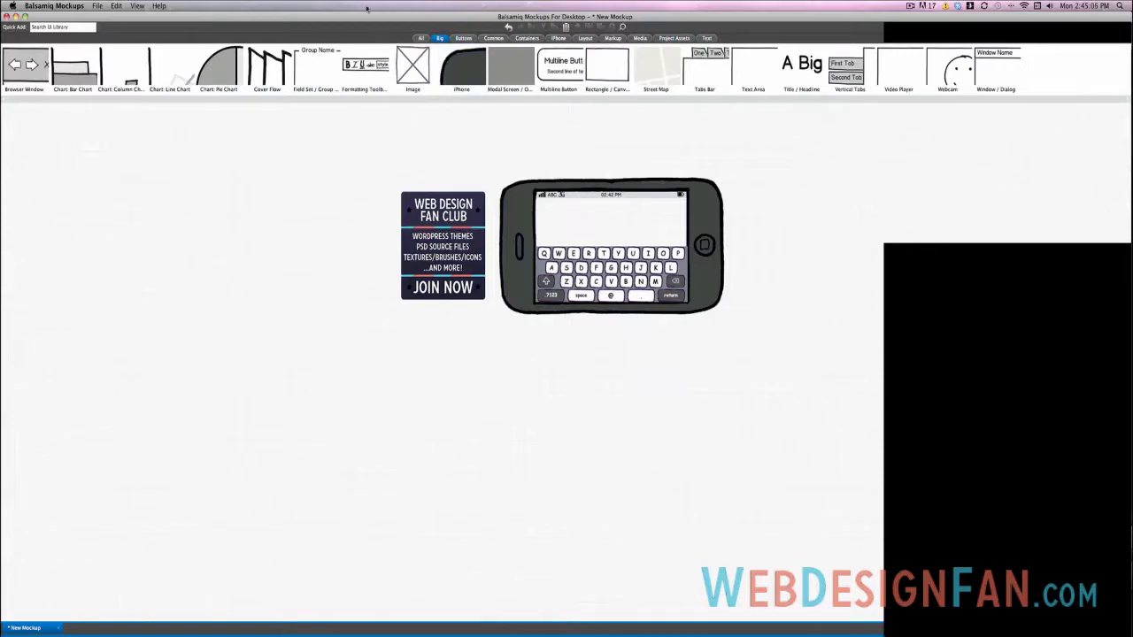